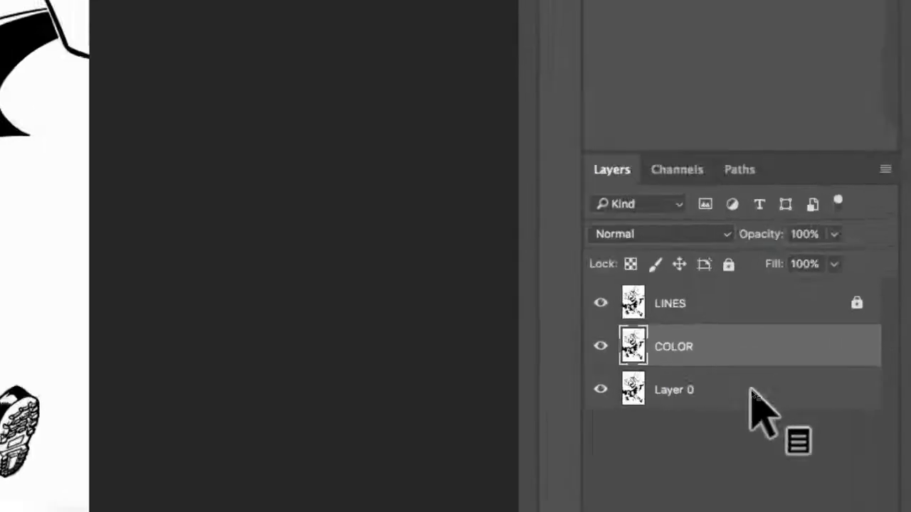
Make the COLOR layer active and choose the Hard Round brush for painting.
click(673, 313)
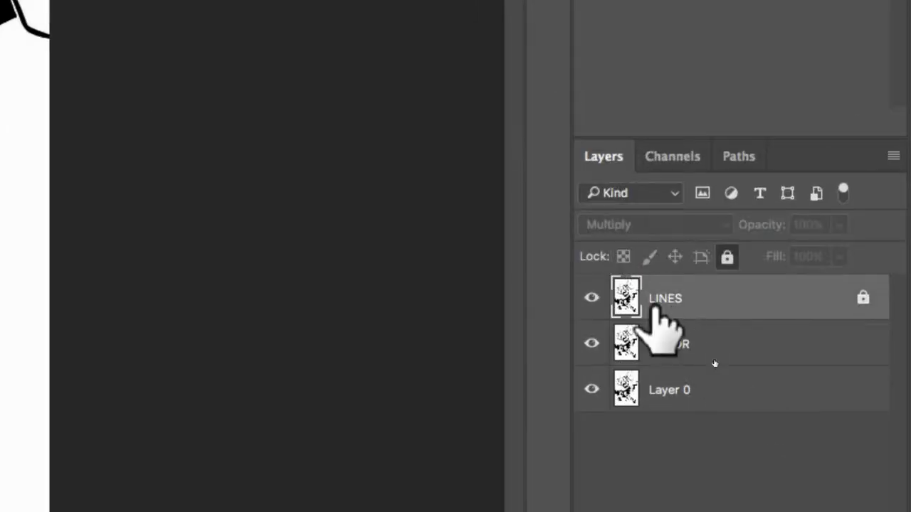
click(683, 344)
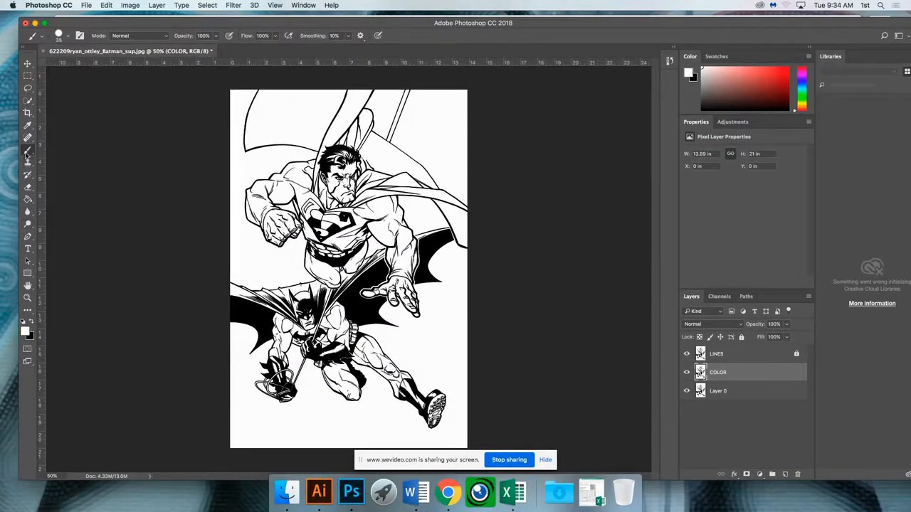
click(68, 37)
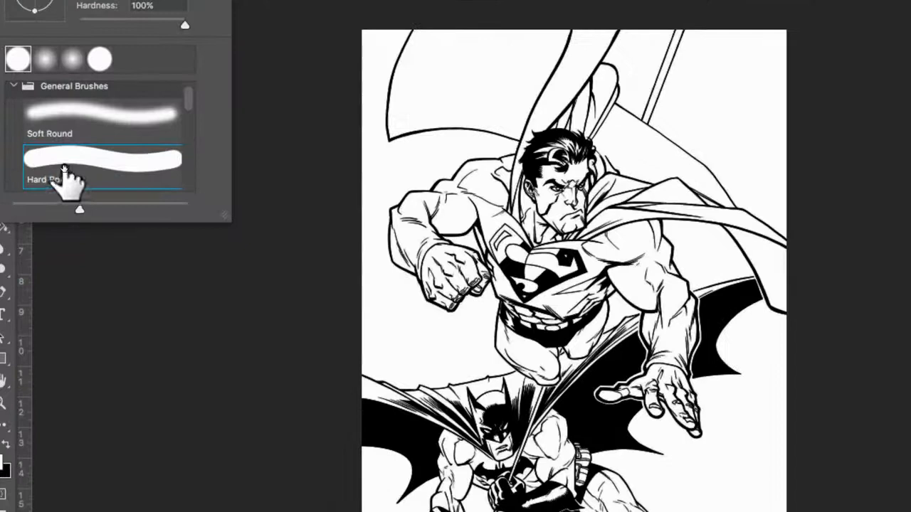
drag(63, 168, 63, 168)
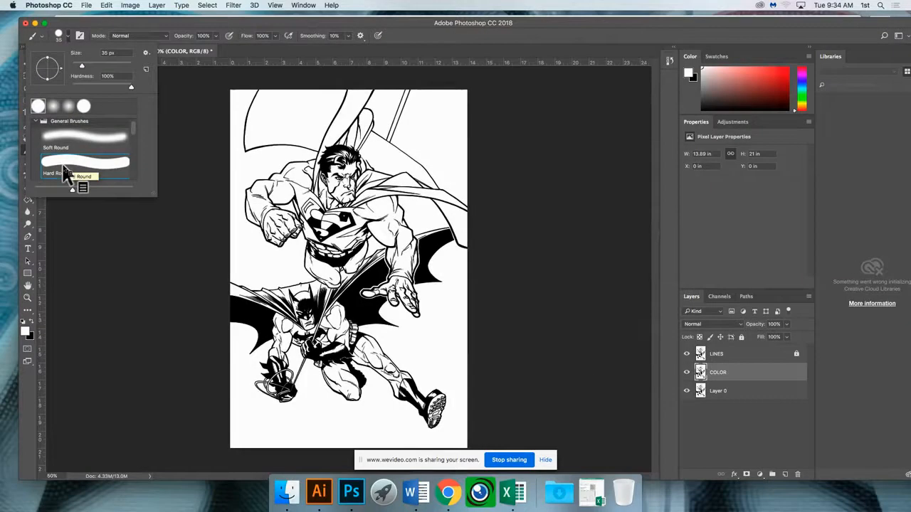
click(146, 234)
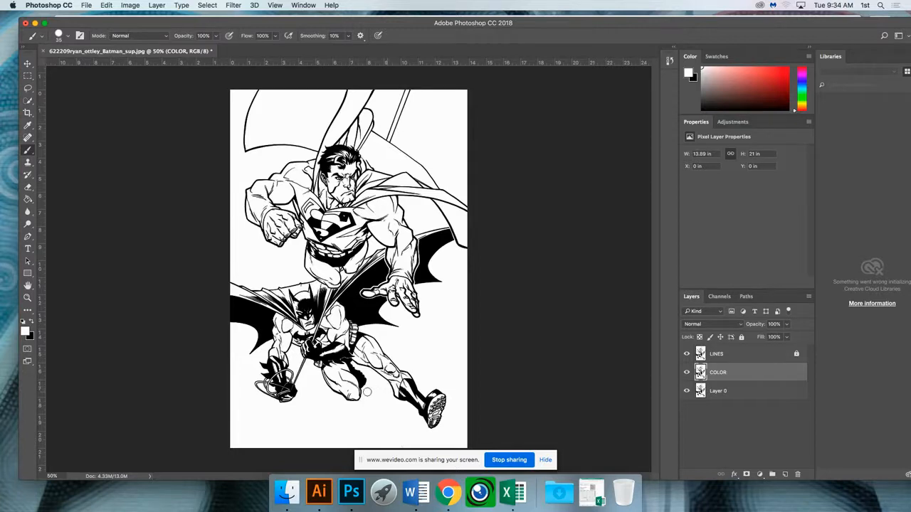
Open the reference image 750208-smbm_eau_tpb.jpg from the ORANGE AAC folder in Adobe Photoshop CC 2018.
click(287, 491)
click(365, 124)
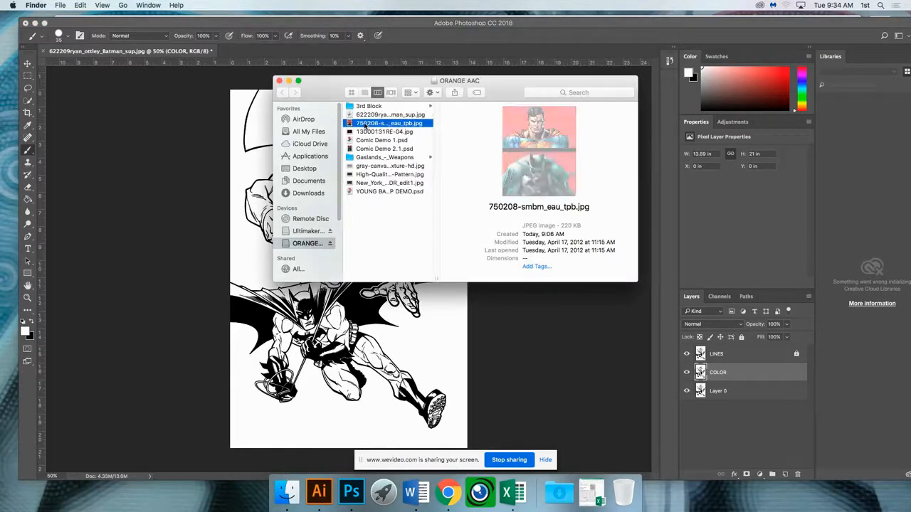
right_click(364, 126)
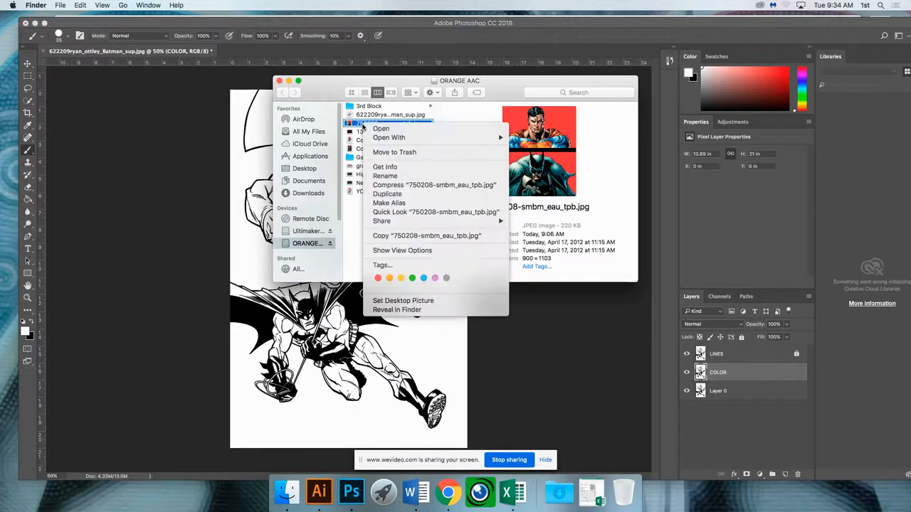
mouse_move(399, 137)
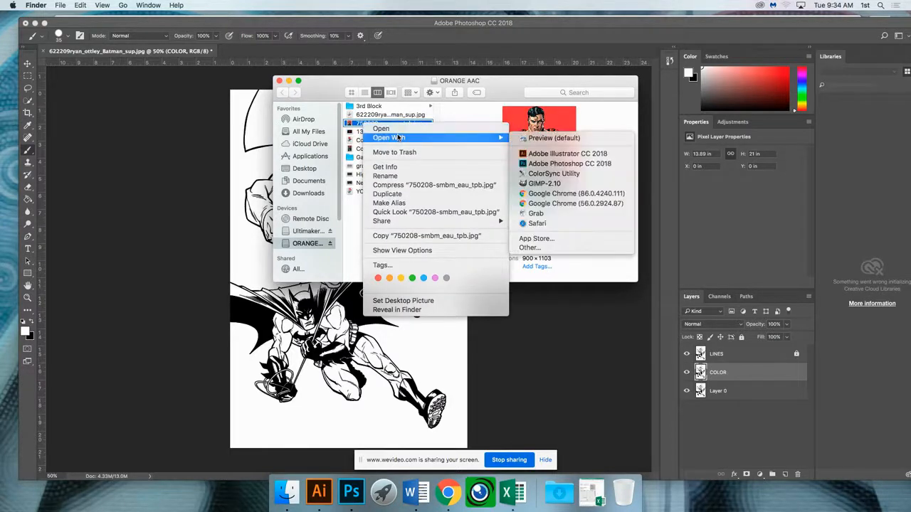
click(562, 163)
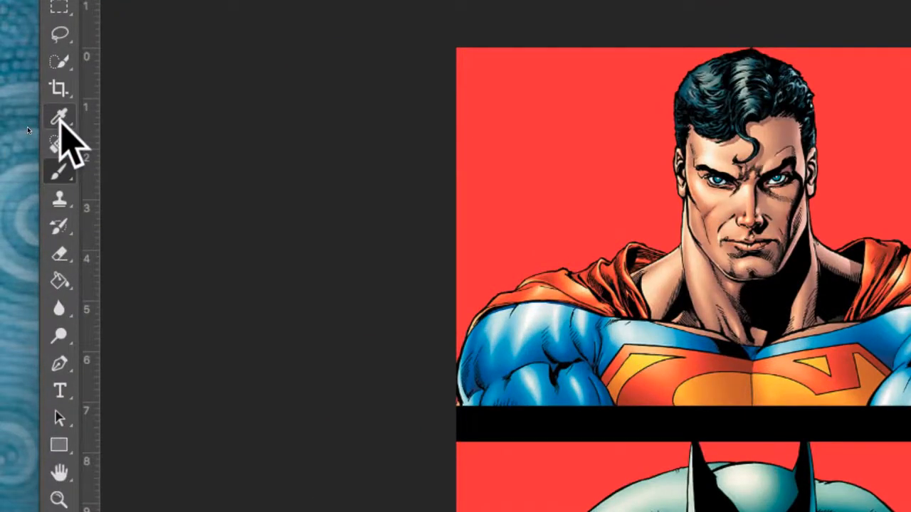
Sample the blue of Superman's suit in the reference image and brush it over his chest and shoulder beside the emblem in the line art.
click(60, 117)
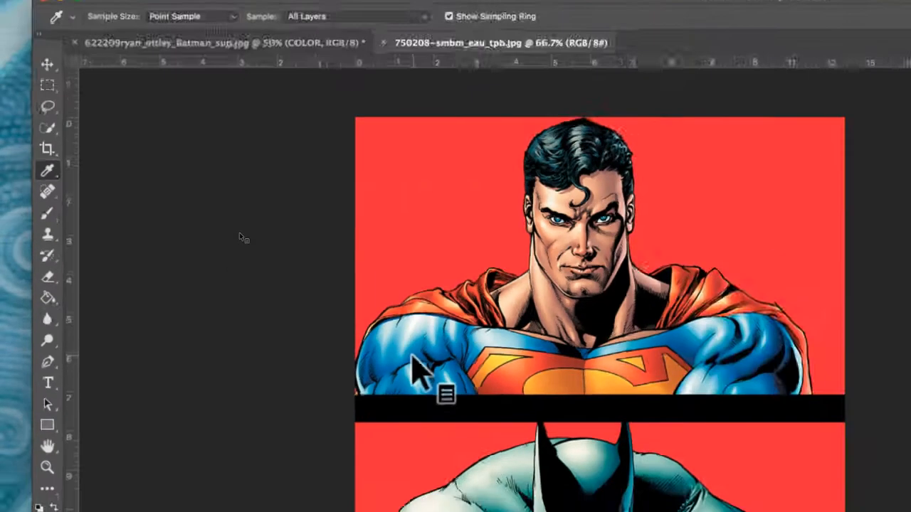
click(273, 45)
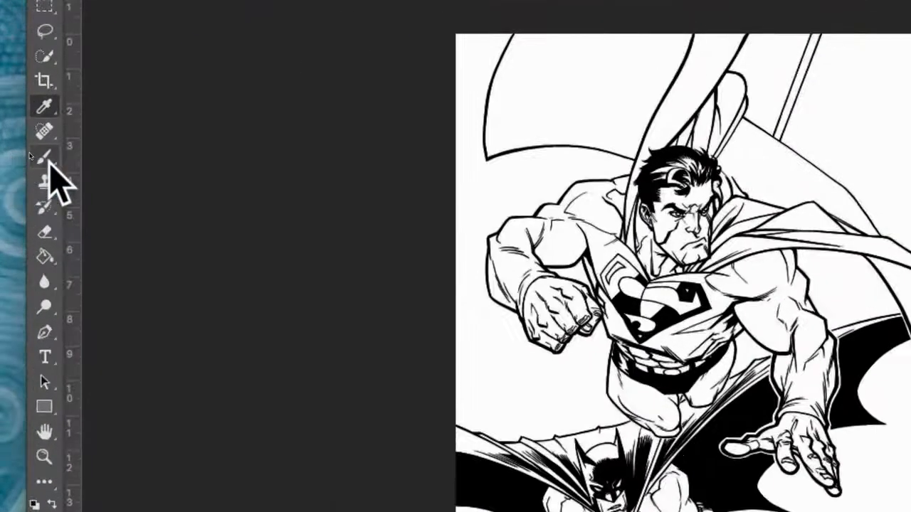
click(49, 161)
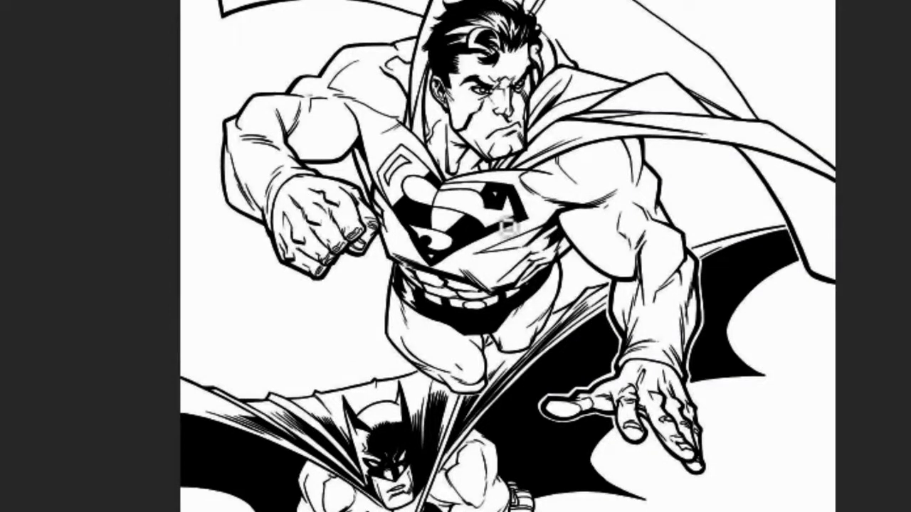
mouse_move(531, 228)
mouse_down()
mouse_move(483, 257)
mouse_move(481, 272)
mouse_move(501, 250)
mouse_move(496, 288)
mouse_move(513, 286)
mouse_move(522, 266)
mouse_move(533, 276)
mouse_move(538, 242)
mouse_move(547, 249)
mouse_move(551, 227)
mouse_move(523, 245)
mouse_move(529, 228)
mouse_move(516, 236)
mouse_move(539, 218)
mouse_move(530, 184)
mouse_up()
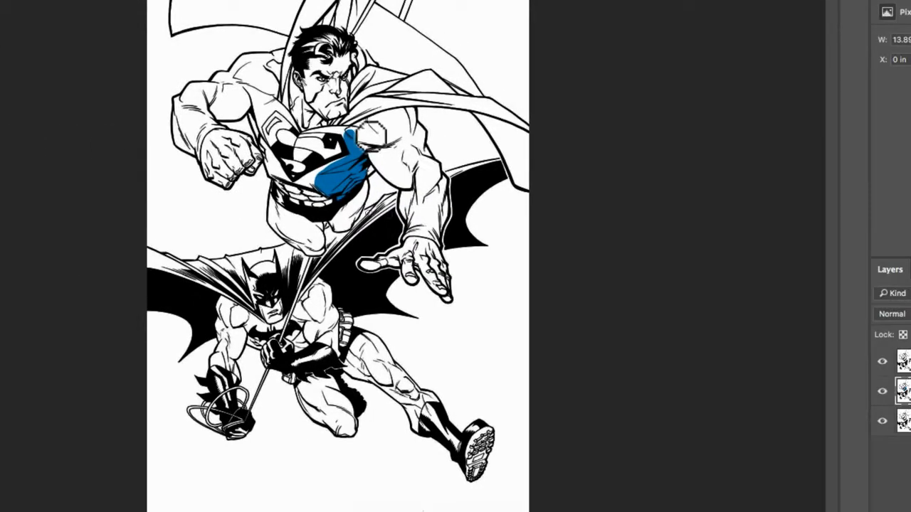
mouse_move(371, 132)
mouse_down()
mouse_move(384, 142)
mouse_move(367, 146)
mouse_move(377, 150)
mouse_move(369, 157)
mouse_move(383, 165)
mouse_move(398, 150)
mouse_move(377, 131)
mouse_move(355, 134)
mouse_move(390, 121)
mouse_move(409, 133)
mouse_move(406, 150)
mouse_up()
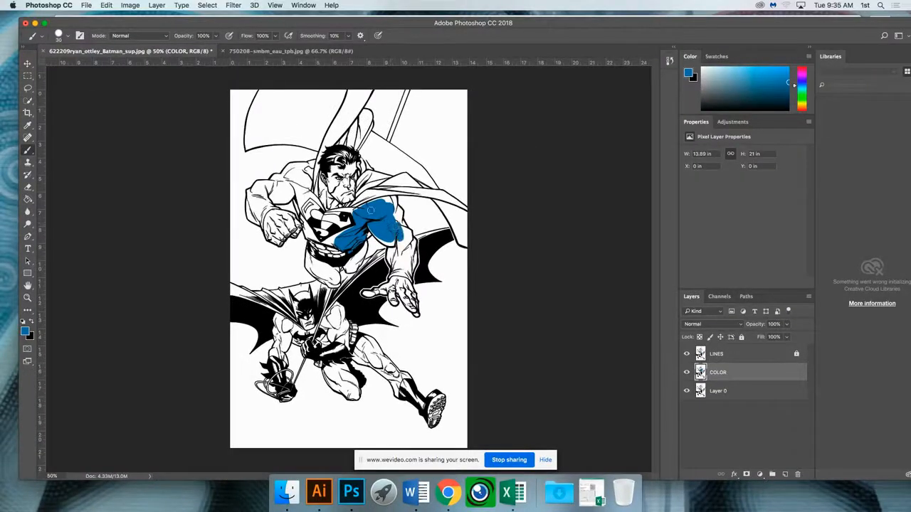
click(107, 6)
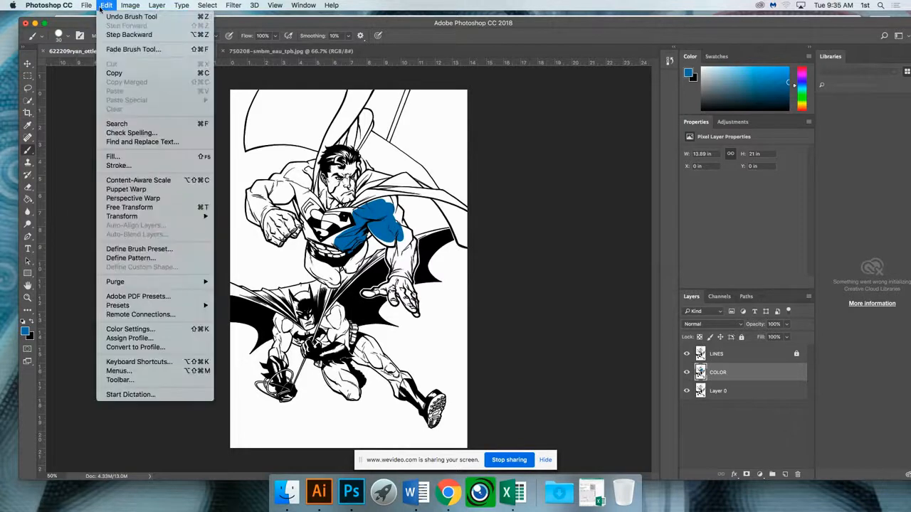
click(75, 160)
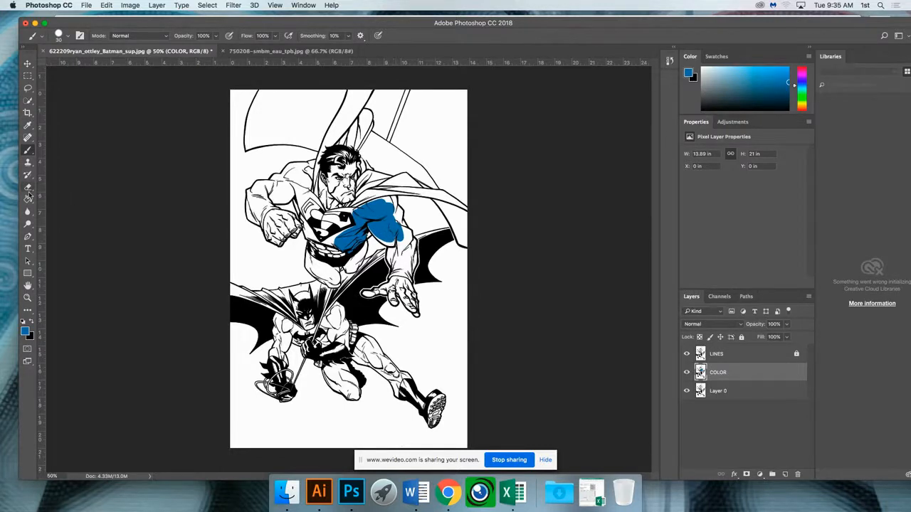
Extend the blue brushwork up to the outlines of Superman's torso, upper arm and the thigh below the belt.
click(28, 298)
drag(345, 221, 349, 222)
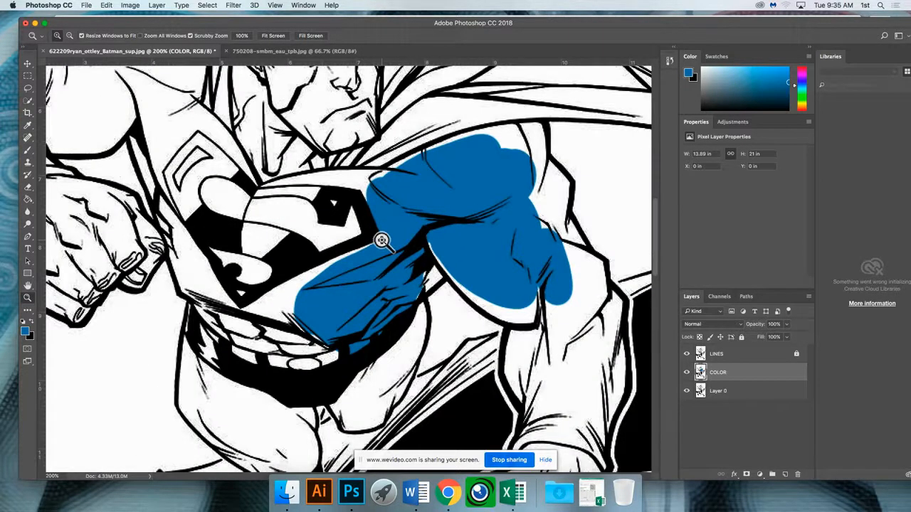
key(b)
mouse_move(548, 306)
mouse_down()
mouse_move(521, 301)
mouse_move(518, 310)
mouse_move(487, 293)
mouse_move(439, 242)
mouse_move(440, 266)
mouse_move(408, 286)
mouse_move(411, 321)
mouse_move(409, 307)
mouse_move(414, 313)
mouse_move(398, 367)
mouse_move(392, 350)
mouse_move(350, 403)
mouse_move(342, 398)
mouse_move(357, 418)
mouse_move(387, 392)
mouse_move(396, 368)
mouse_move(374, 334)
mouse_move(268, 308)
mouse_move(380, 244)
mouse_move(385, 189)
mouse_move(439, 163)
mouse_move(467, 192)
mouse_up()
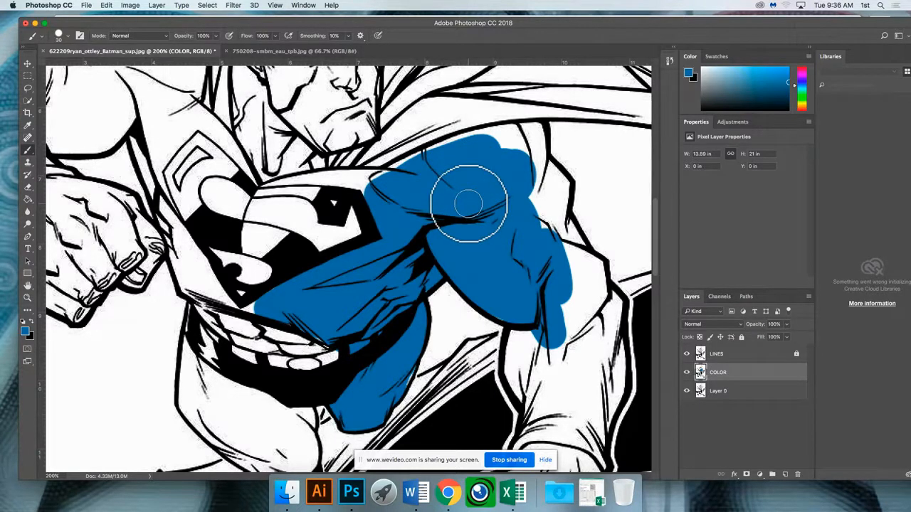
Fill the chest and sleeve on Superman's clenched-fist side with blue using the Paint Bucket, and brush over the leftover white gaps.
click(28, 200)
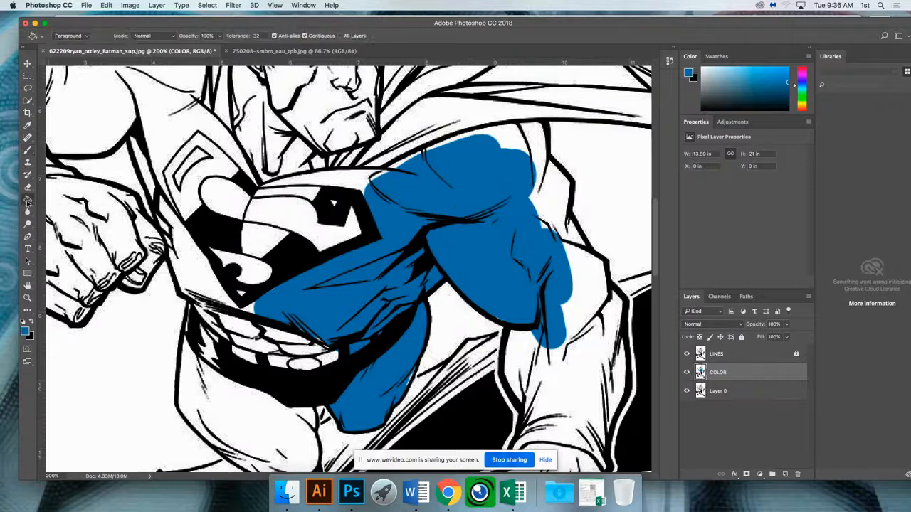
click(163, 135)
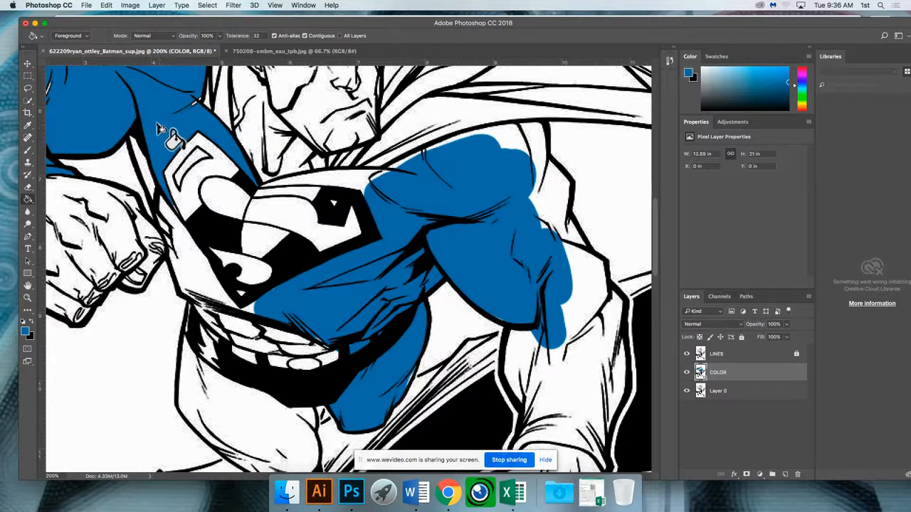
drag(91, 95, 221, 245)
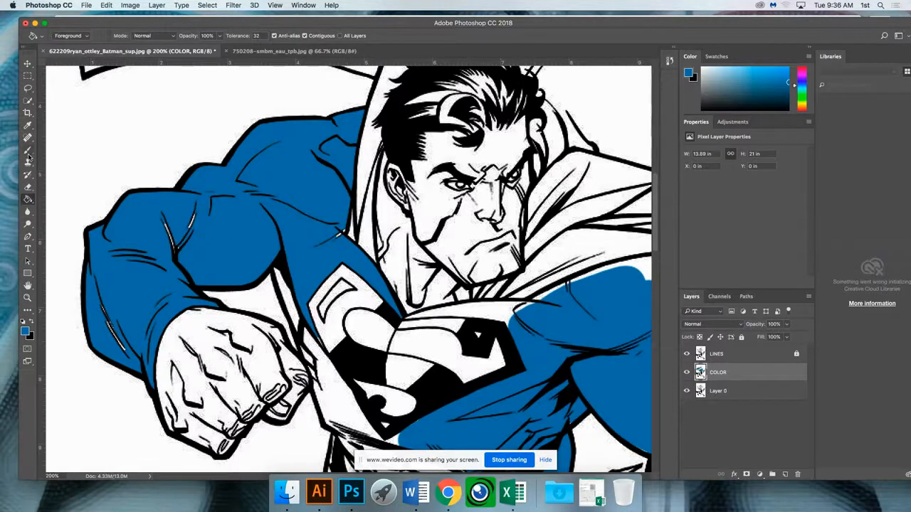
click(28, 151)
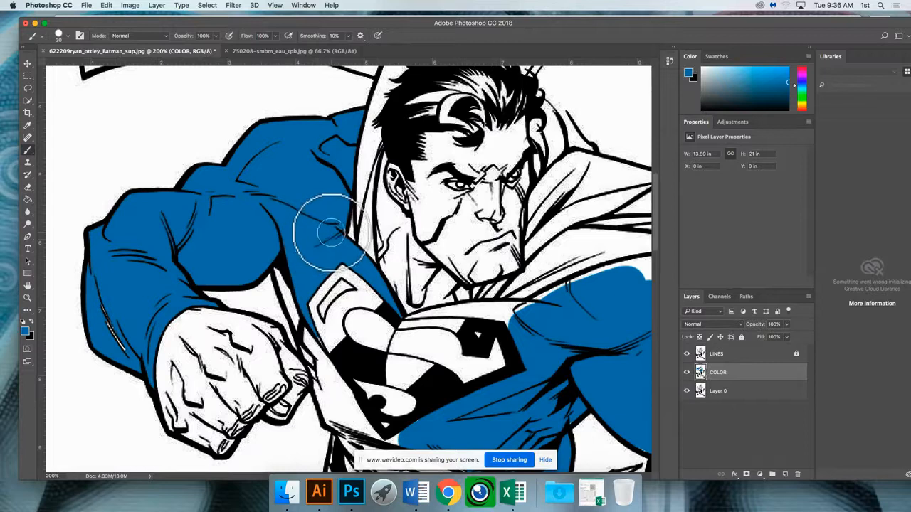
click(28, 201)
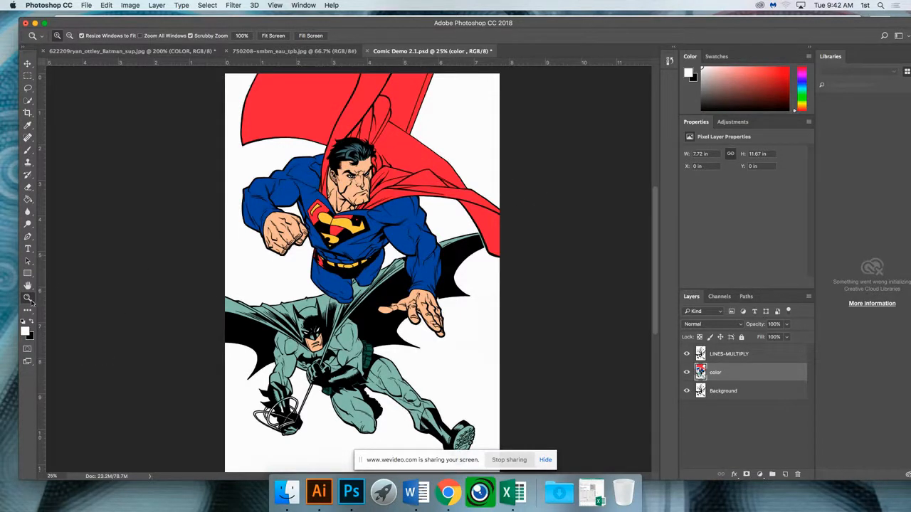
Examine the flat colors in Comic Demo 2.1.psd up close, from Superman's face, fist and emblem down to Batman.
click(383, 122)
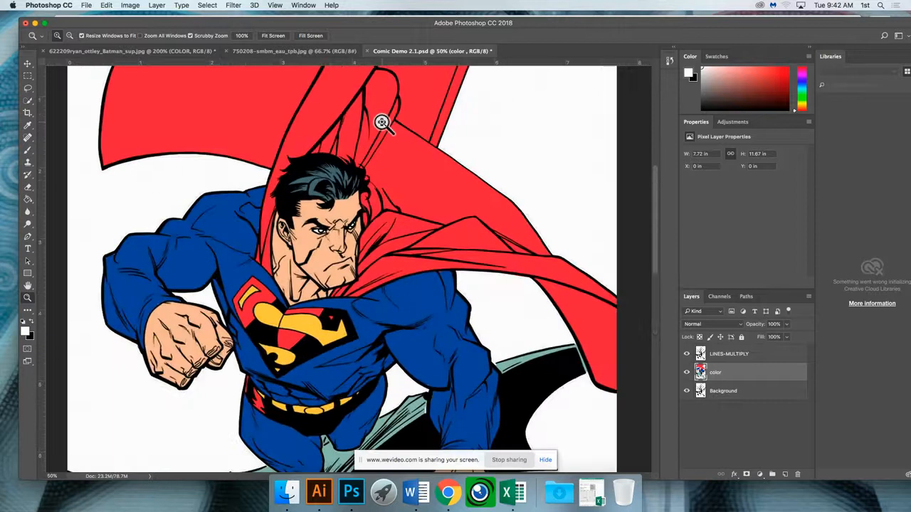
click(381, 126)
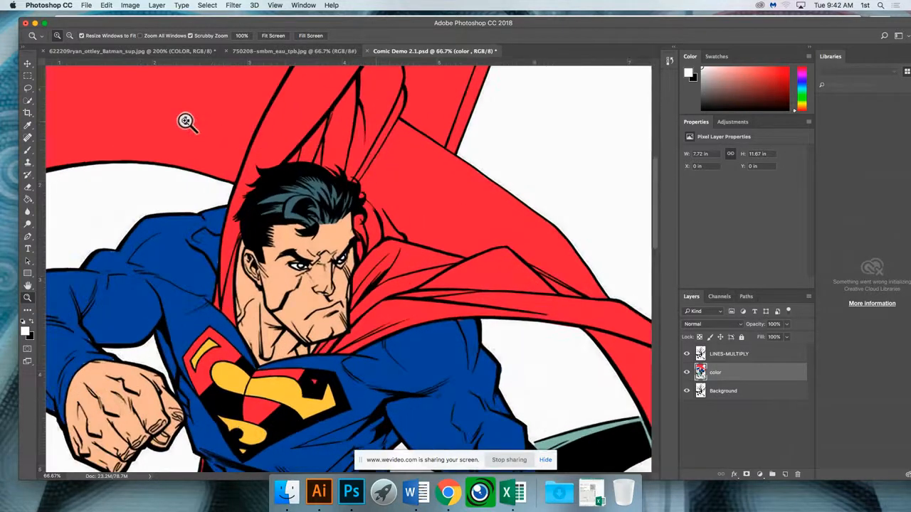
click(182, 262)
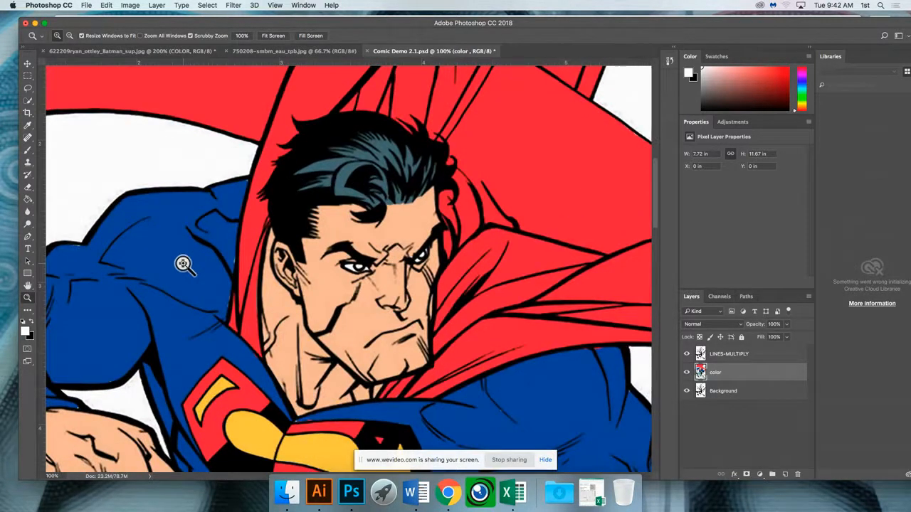
drag(178, 265, 287, 234)
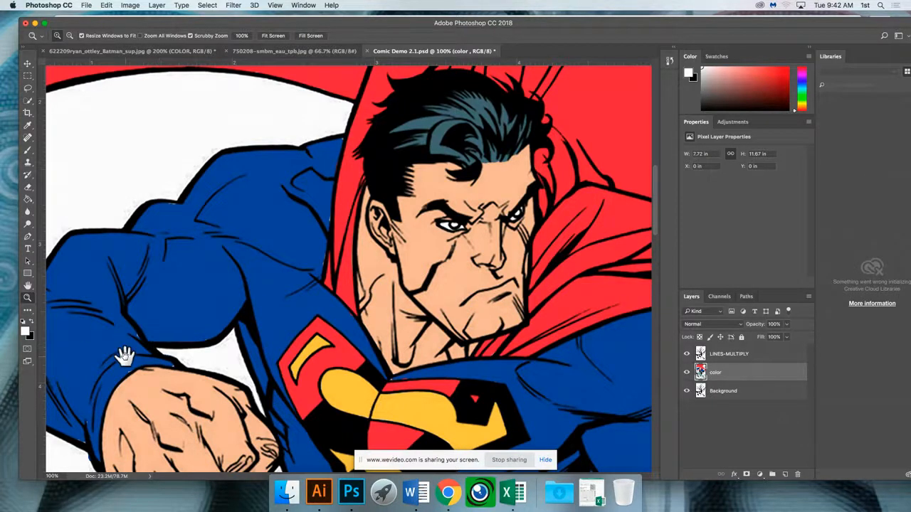
drag(124, 356, 171, 263)
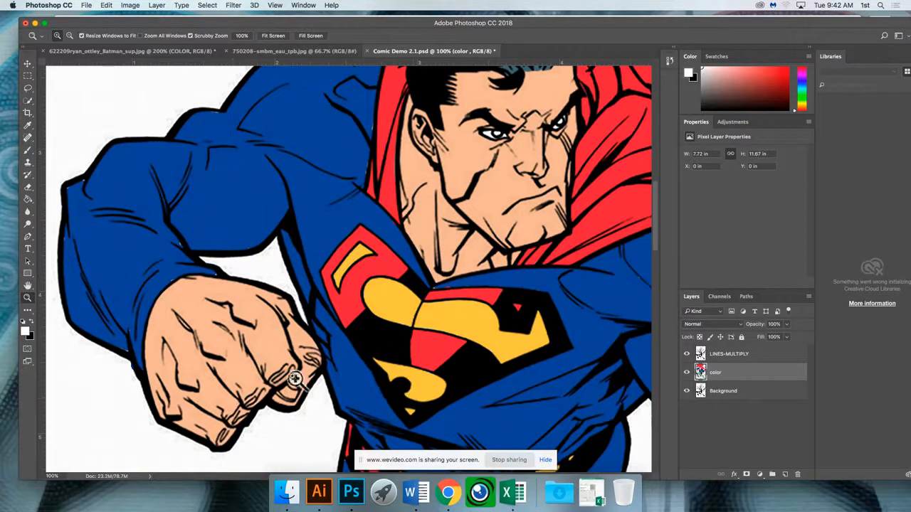
drag(465, 378, 258, 183)
key(space)
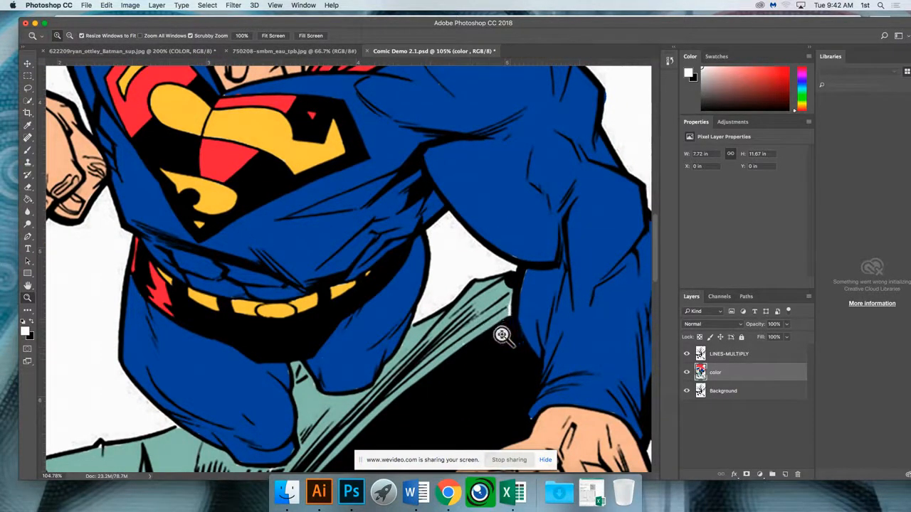
key(space)
drag(488, 386, 335, 224)
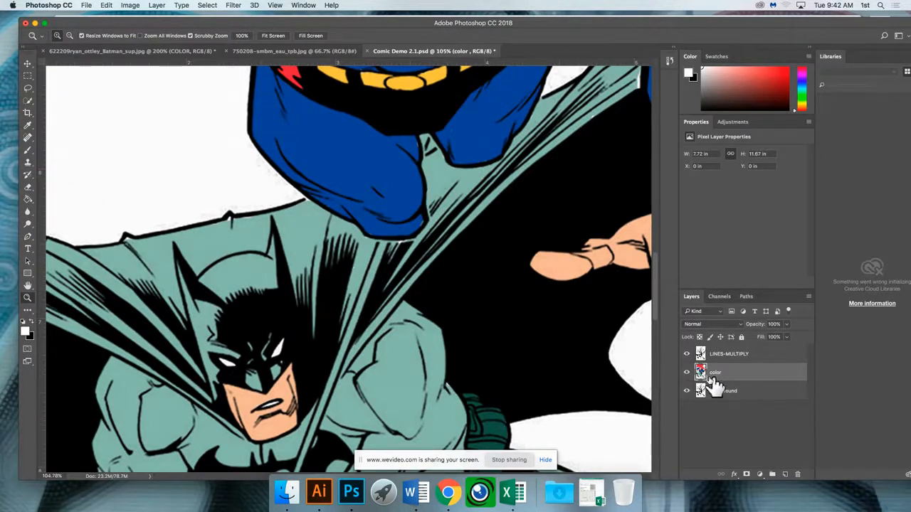
Sample the gray-green of Batman's cape as the foreground color and activate the Brush tool.
click(27, 127)
click(237, 244)
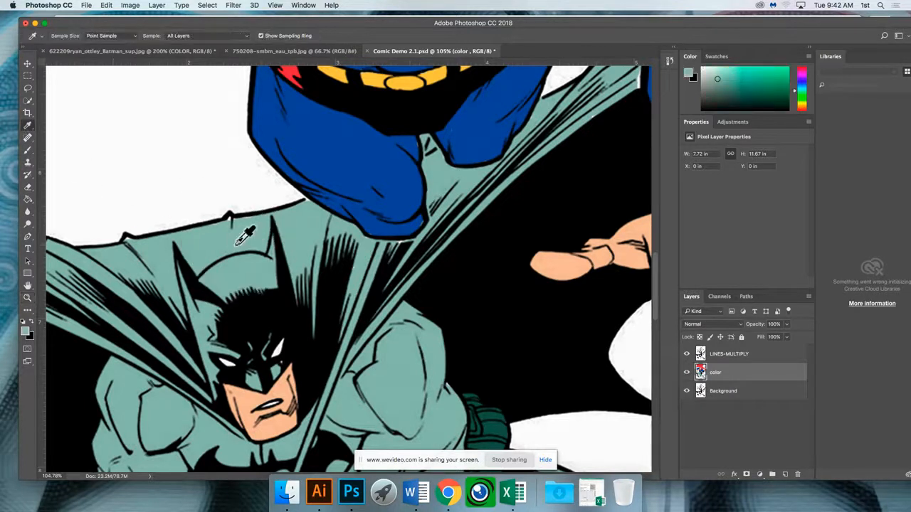
key(b)
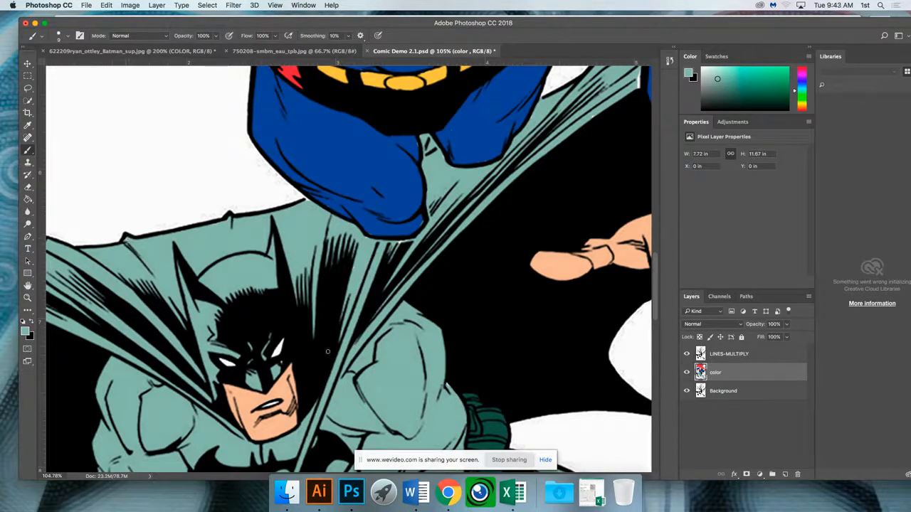
Review the overall coloring of the Superman and Batman page as a whole.
key(z)
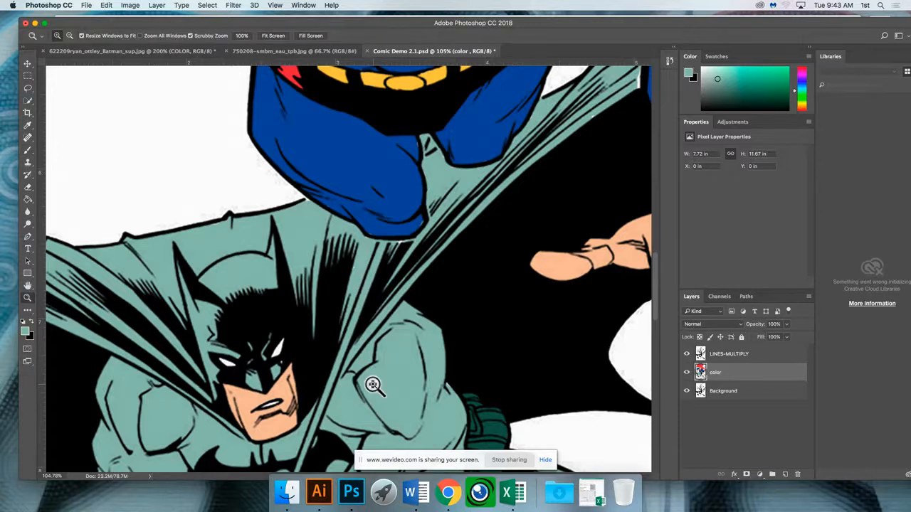
drag(358, 365, 353, 375)
click(354, 378)
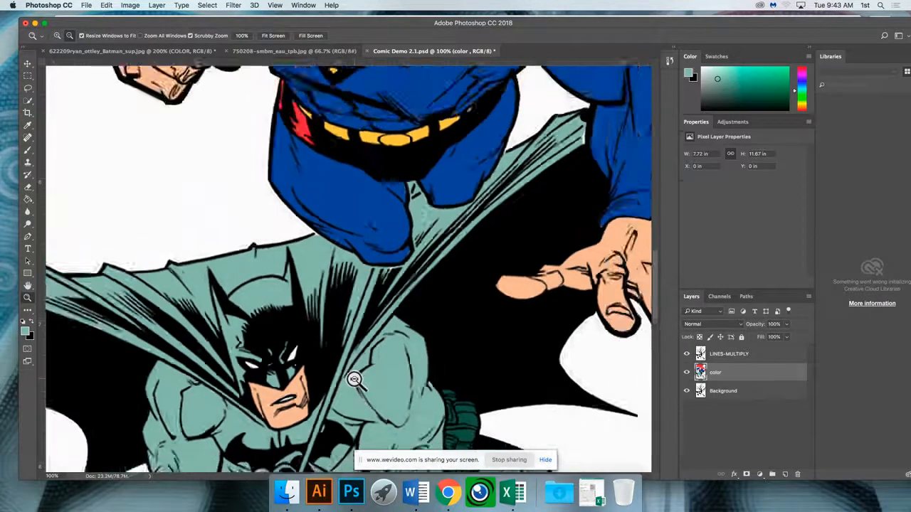
click(355, 381)
click(357, 383)
click(358, 384)
click(358, 385)
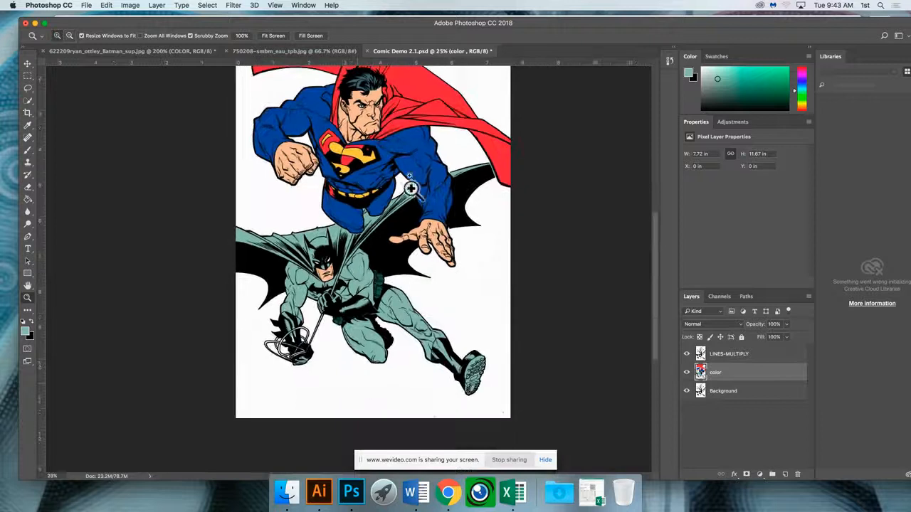
drag(388, 183, 383, 249)
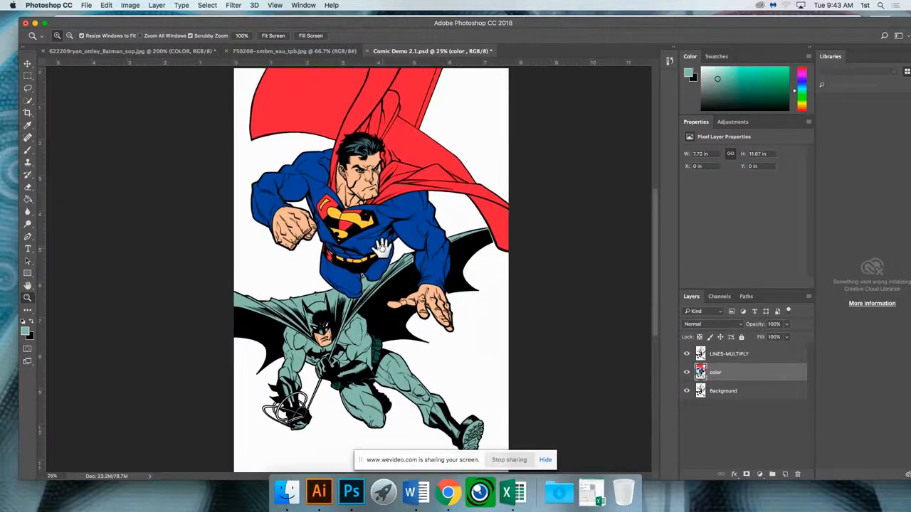